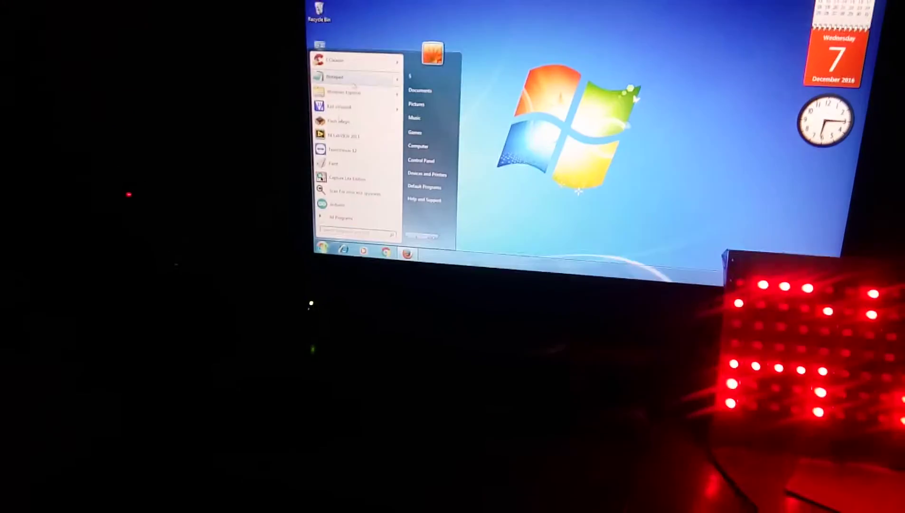
- Start Flash Magic and open its Terminal on COM 3 at 9600 baud
click(340, 121)
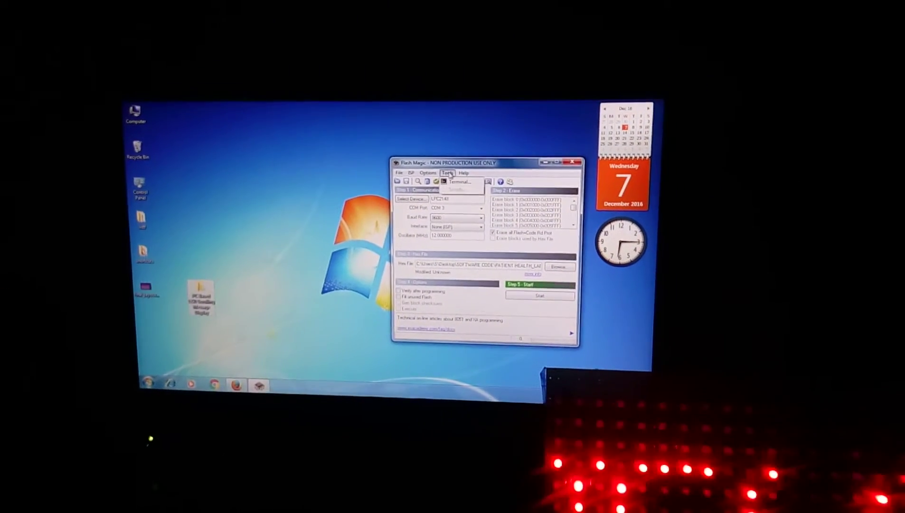
click(497, 153)
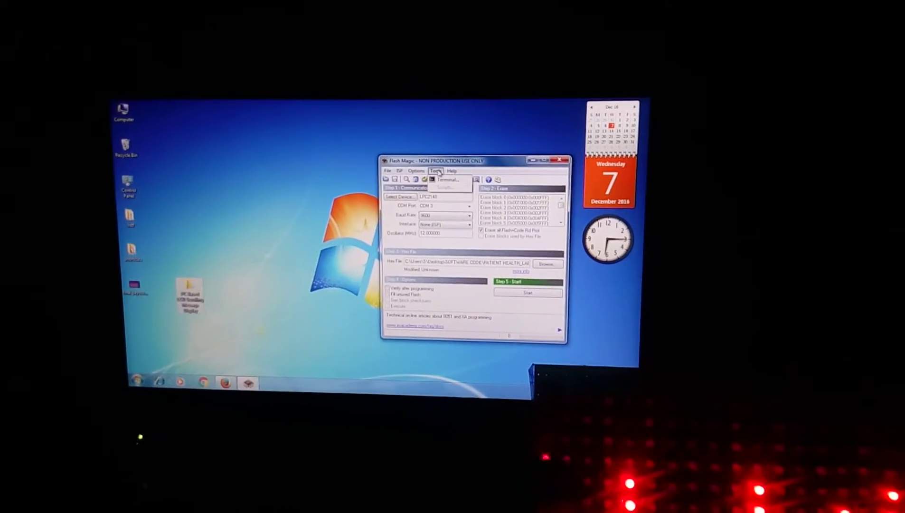
click(447, 179)
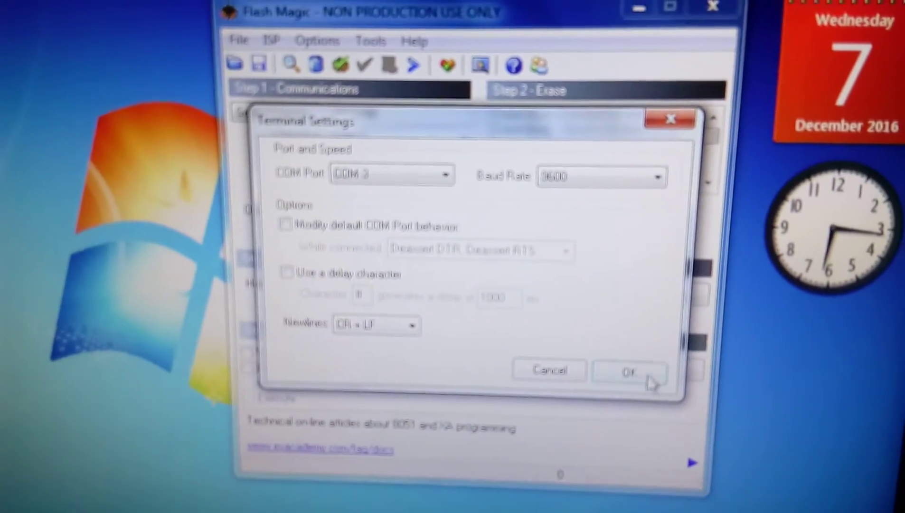
click(630, 372)
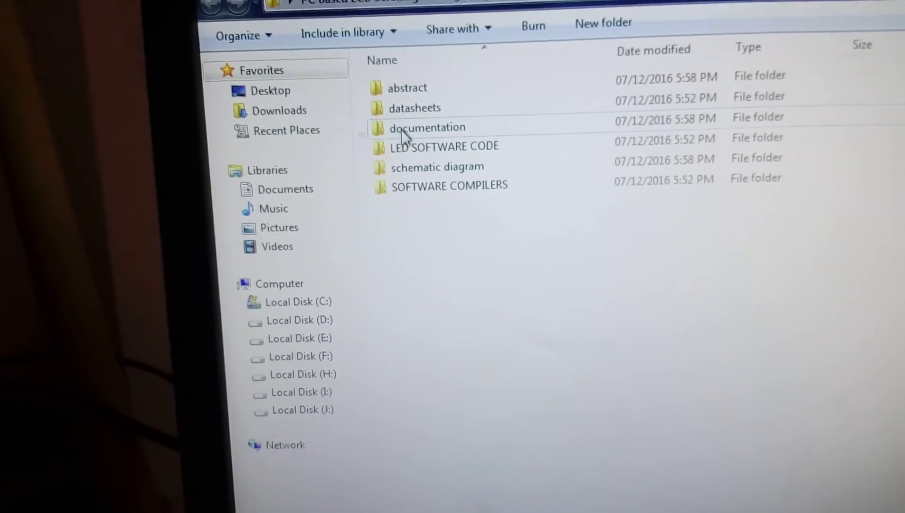
- View photos IMG_20160229_144022, _143359 and _143957 from schematic diagram, then open abstract
double_click(402, 169)
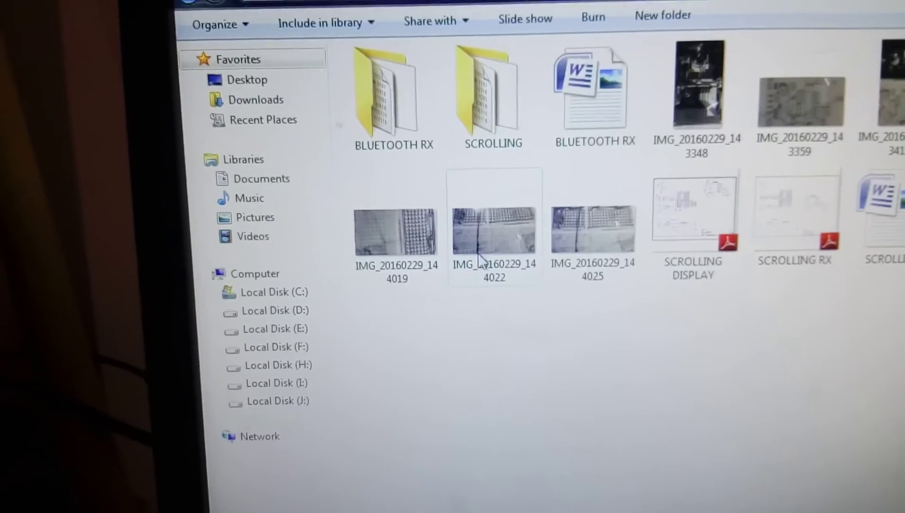
double_click(478, 256)
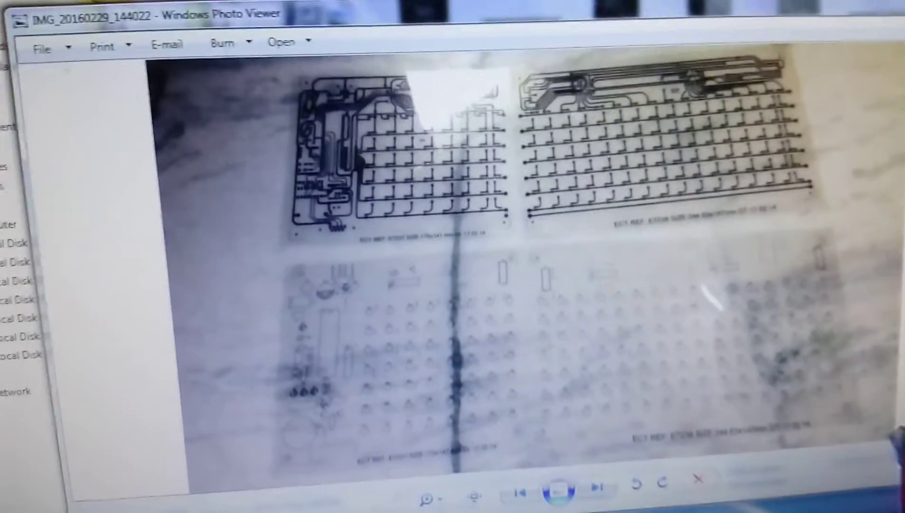
key(Escape)
double_click(545, 78)
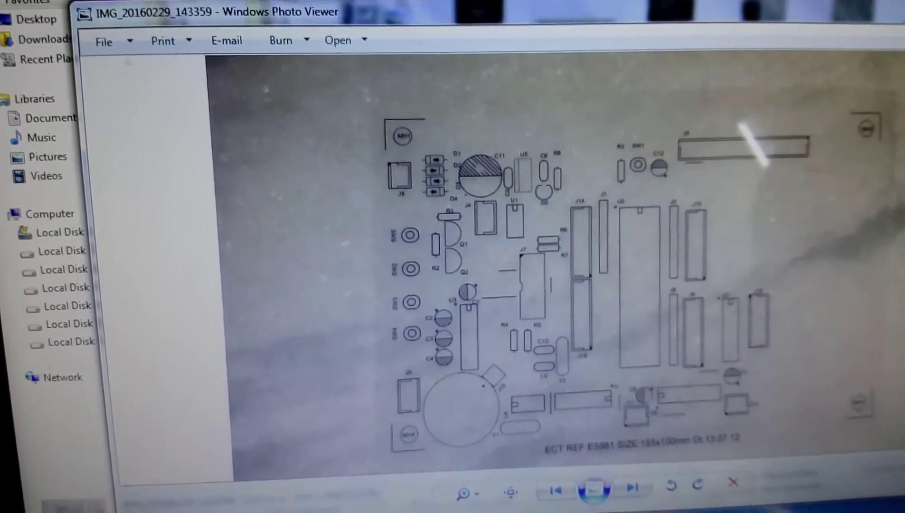
key(Escape)
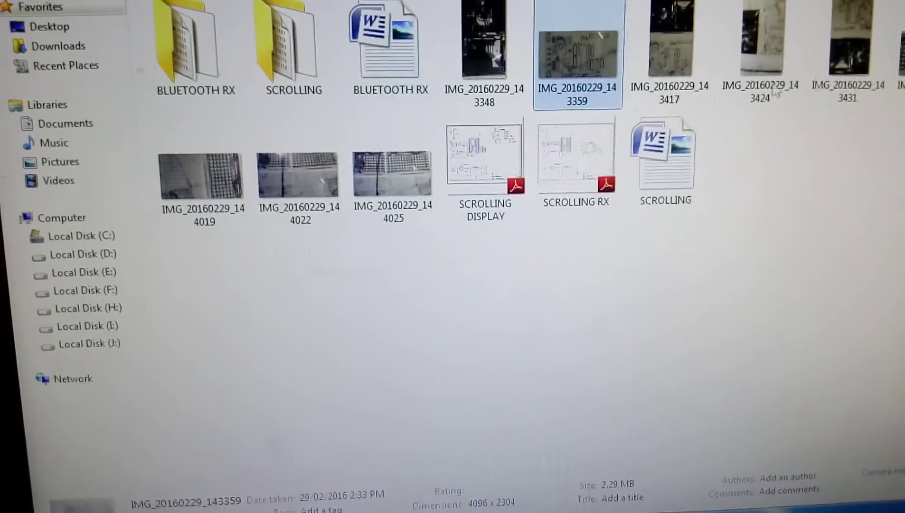
double_click(582, 53)
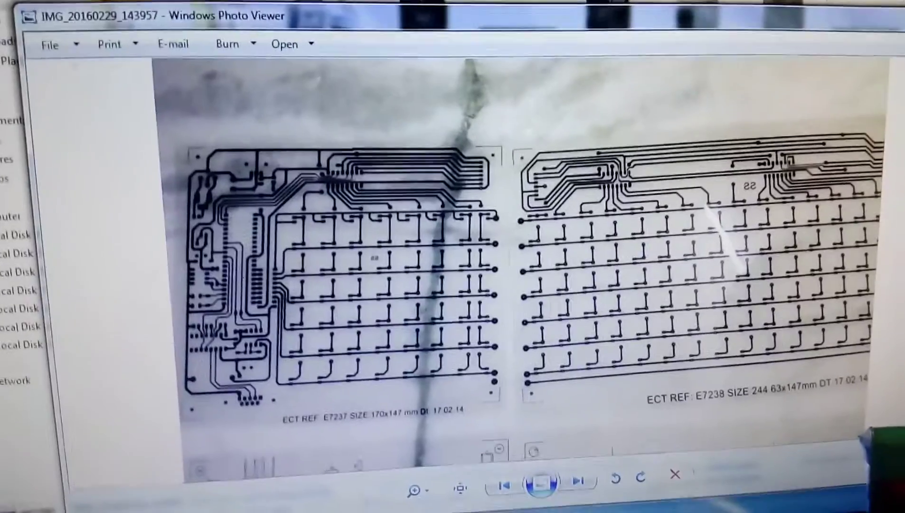
key(Right)
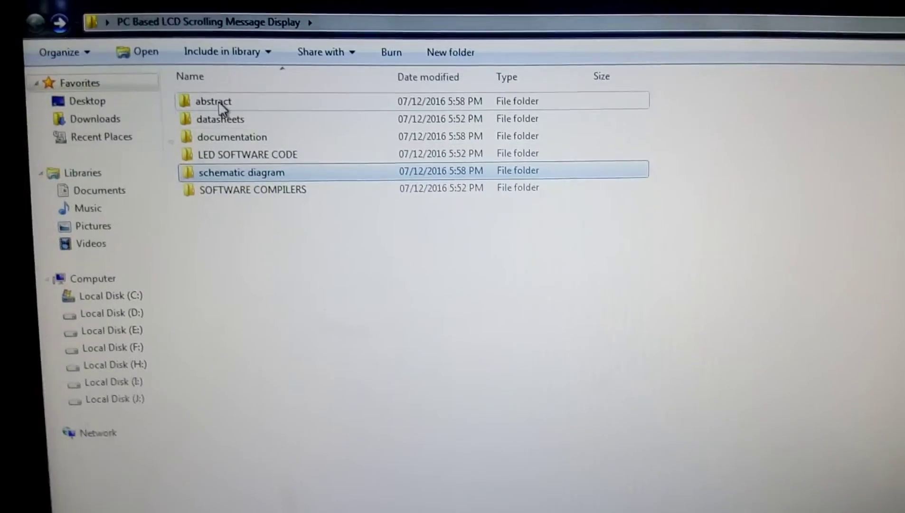
double_click(218, 101)
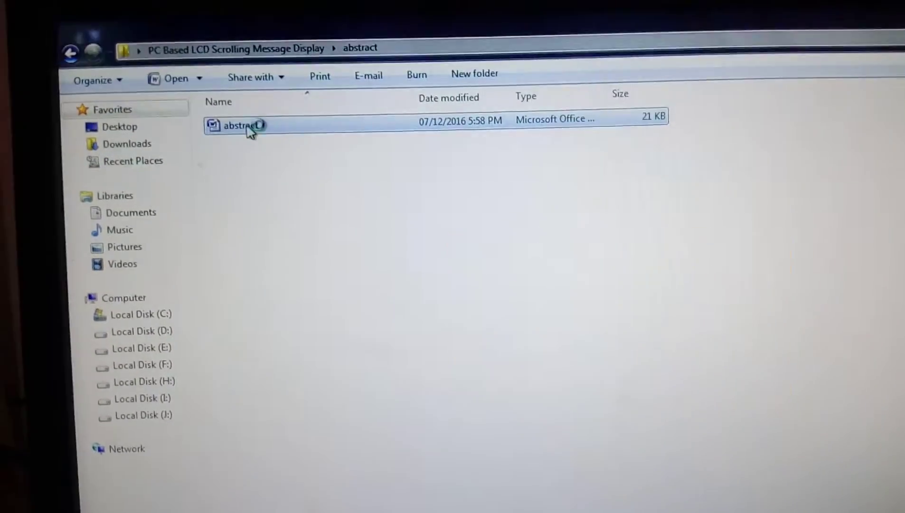
scroll(513, 216, down, 3)
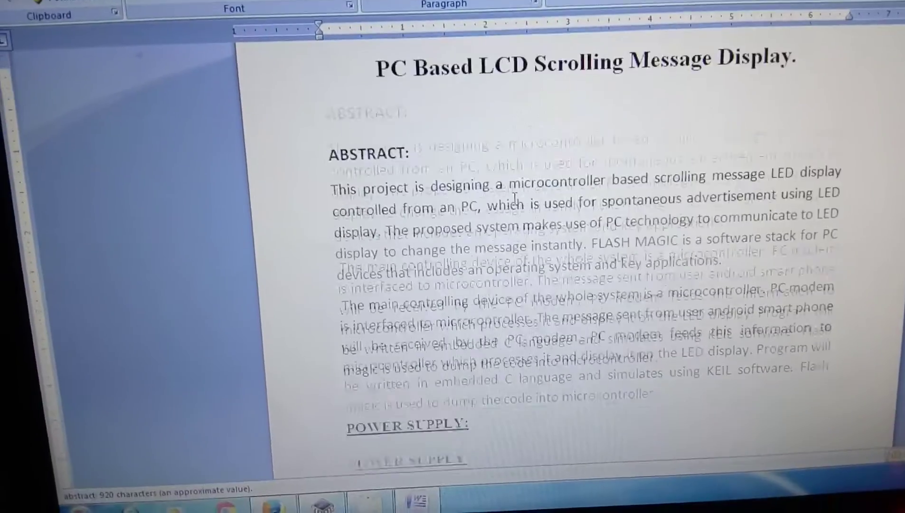
scroll(513, 216, down, 3)
scroll(513, 216, down, 3)
scroll(513, 212, down, 3)
scroll(513, 209, down, 3)
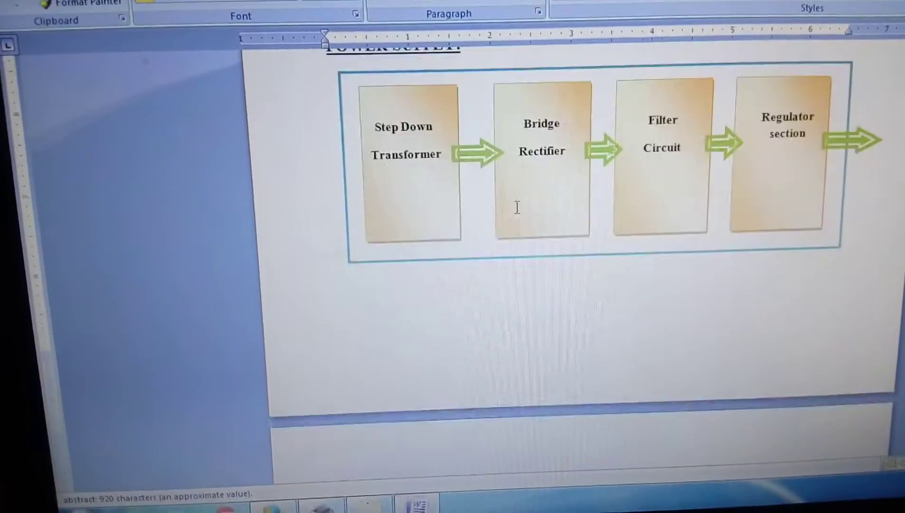
scroll(512, 209, down, 3)
scroll(513, 205, down, 3)
scroll(515, 202, down, 2)
scroll(515, 201, down, 3)
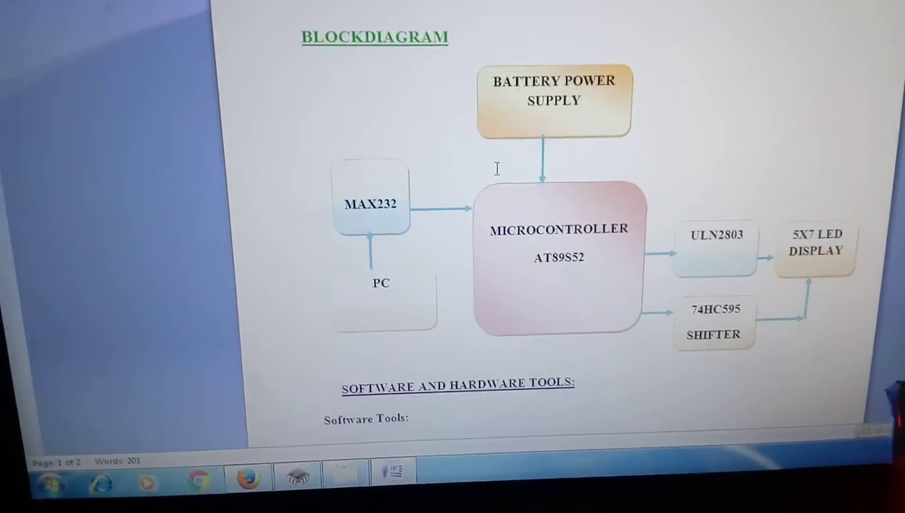
scroll(515, 202, down, 3)
scroll(515, 191, down, 2)
scroll(509, 169, down, 1)
scroll(509, 168, down, 2)
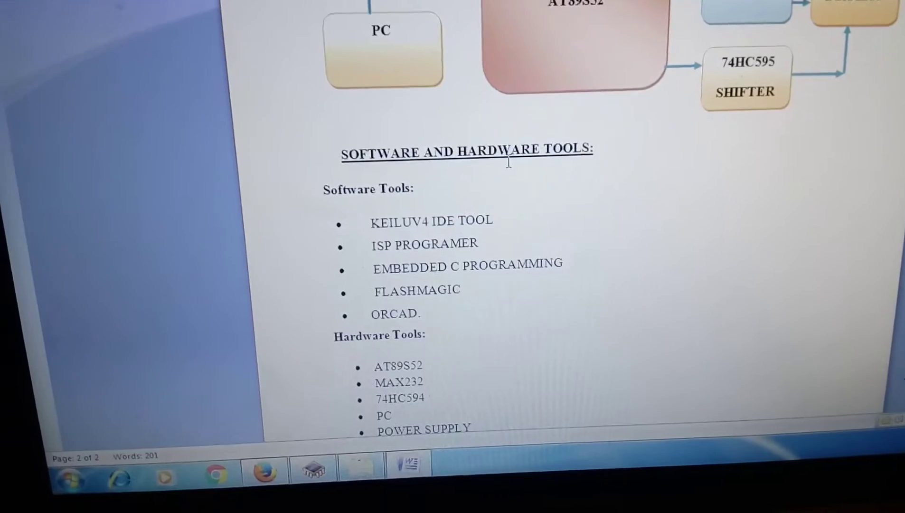
scroll(513, 163, down, 2)
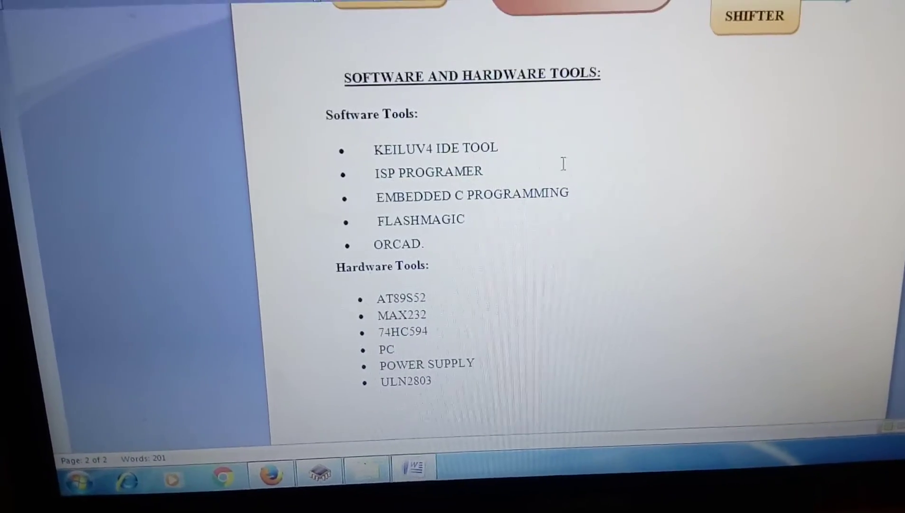
- Close the abstract and datasheets windows, then open DOCUMENTATION.docx from the project folder
key(alt+F4)
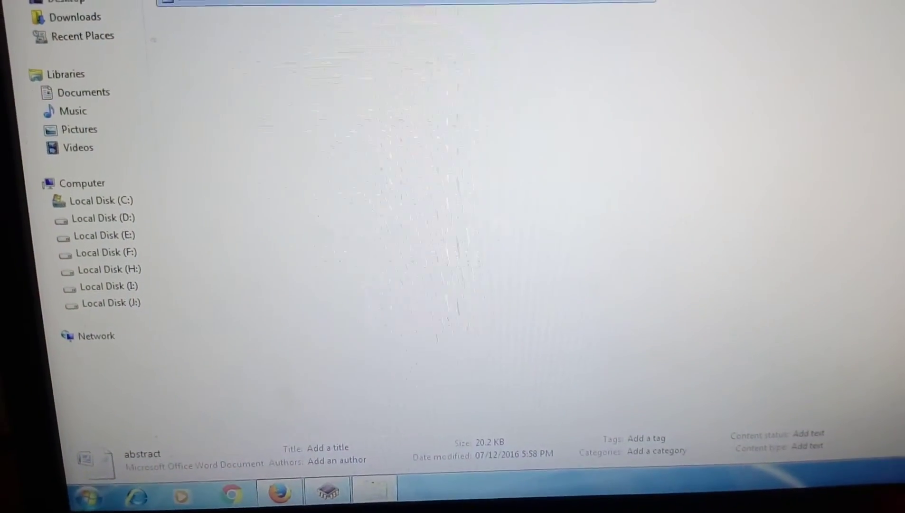
double_click(201, 16)
scroll(393, 121, down, 5)
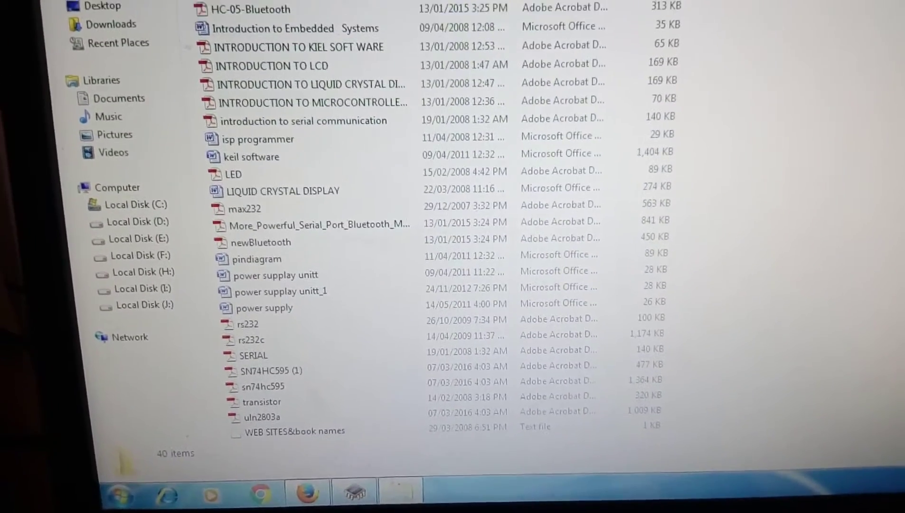
key(alt+F4)
double_click(229, 311)
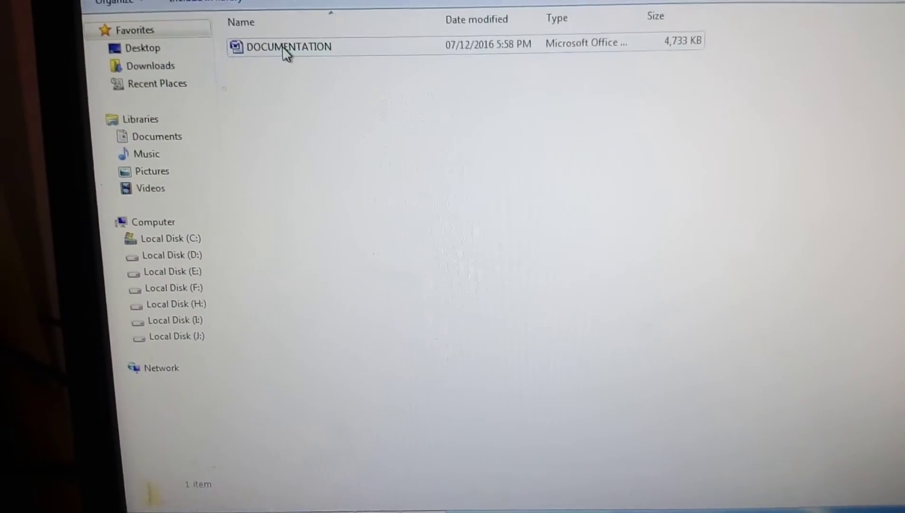
double_click(289, 55)
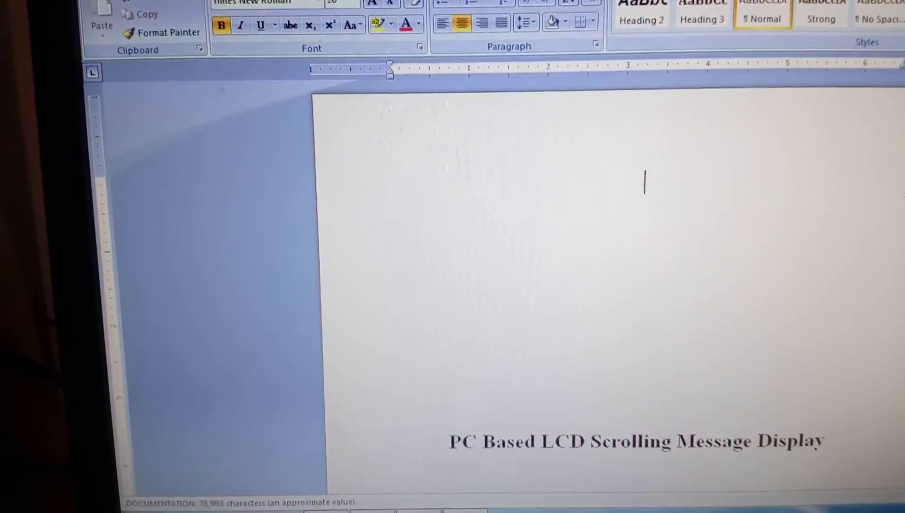
scroll(594, 282, down, 10)
scroll(594, 283, down, 10)
scroll(594, 282, down, 8)
scroll(594, 283, down, 8)
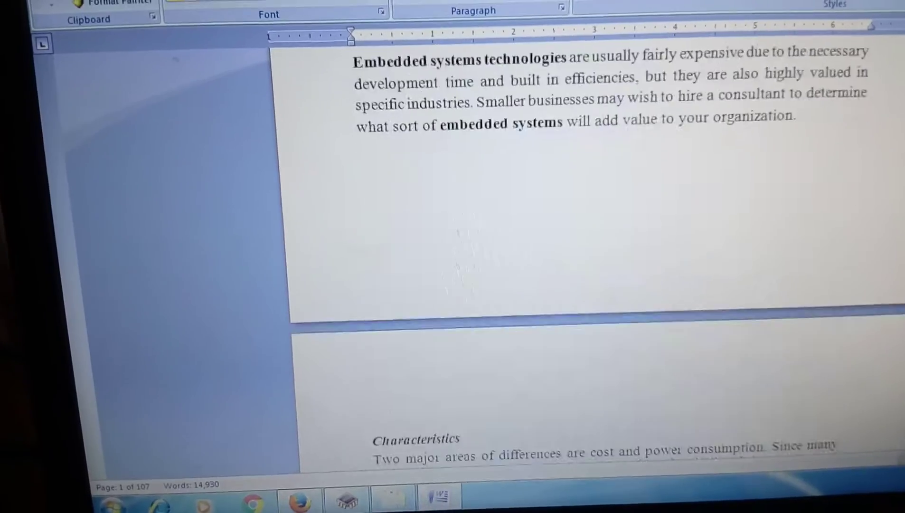
scroll(594, 282, down, 8)
scroll(595, 283, down, 8)
scroll(594, 283, down, 8)
scroll(594, 282, down, 8)
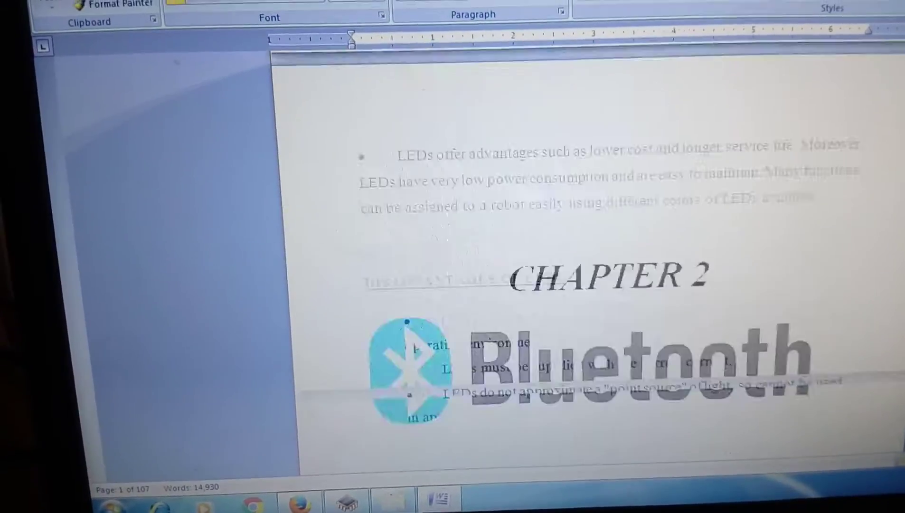
scroll(594, 282, down, 8)
scroll(594, 283, down, 3)
scroll(594, 282, down, 8)
scroll(594, 282, down, 8)
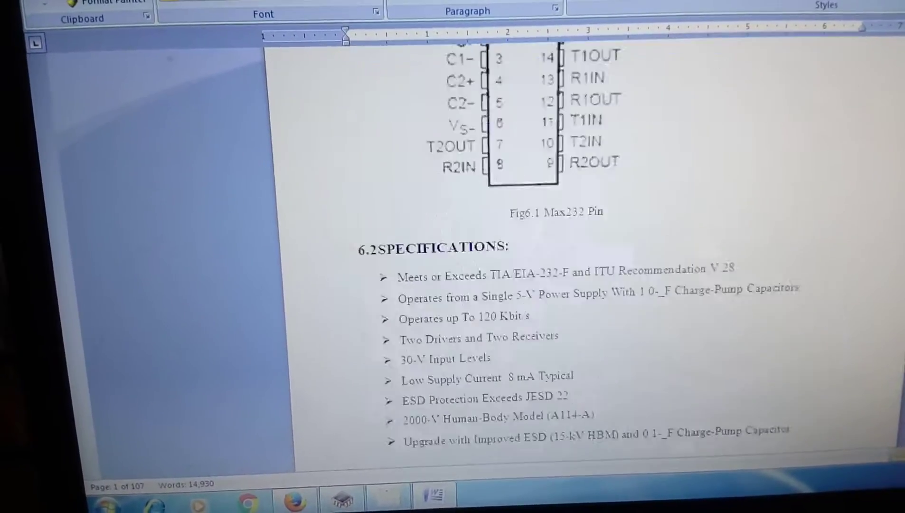
scroll(594, 282, down, 8)
scroll(594, 283, down, 6)
scroll(594, 283, down, 8)
scroll(594, 283, down, 8)
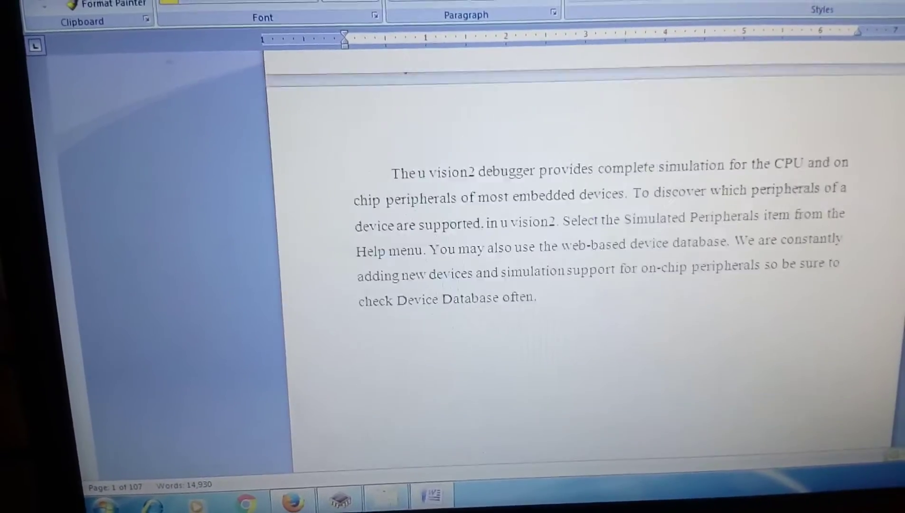
scroll(594, 282, down, 8)
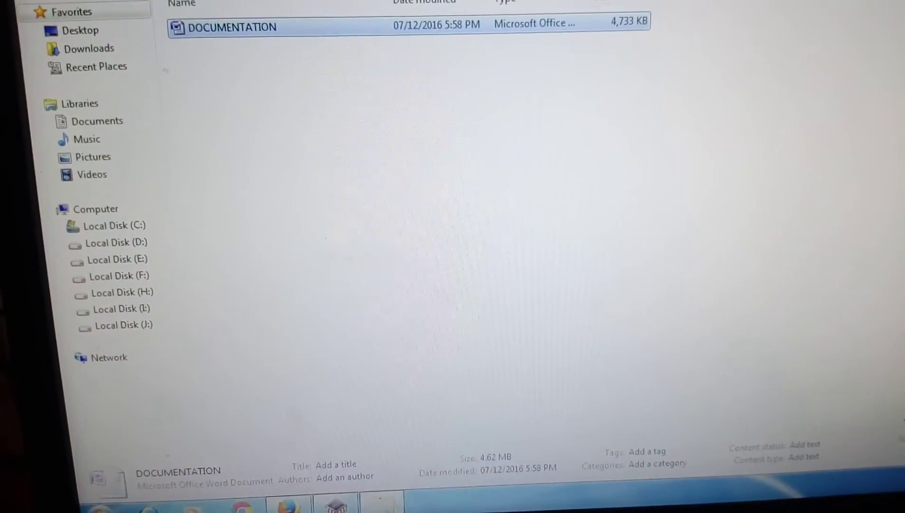
- Open the scroll project in LED SOFTWARE CODE, then schematic diagram and SOFTWARE COMPILERS folders
double_click(246, 91)
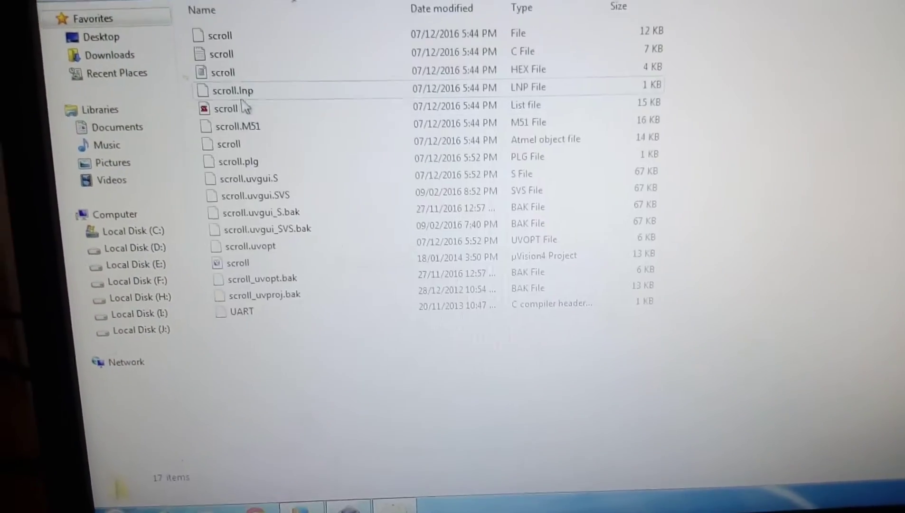
double_click(231, 269)
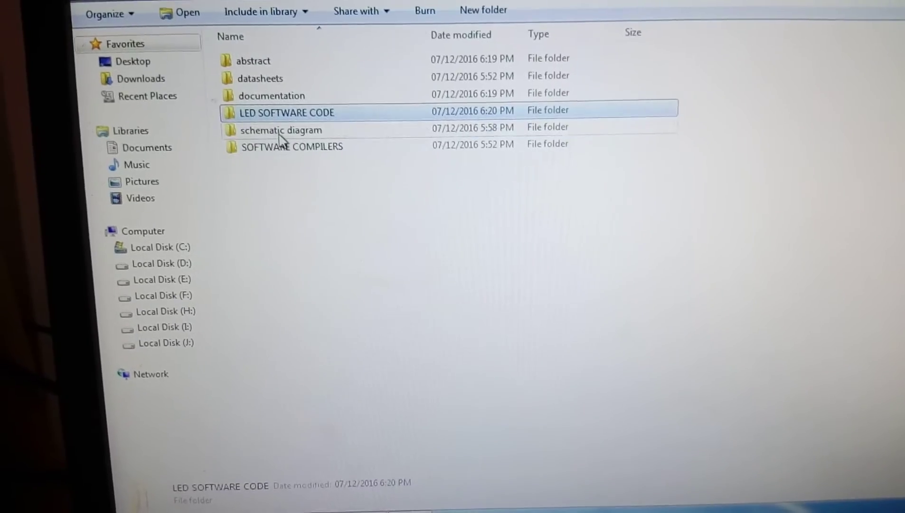
double_click(281, 130)
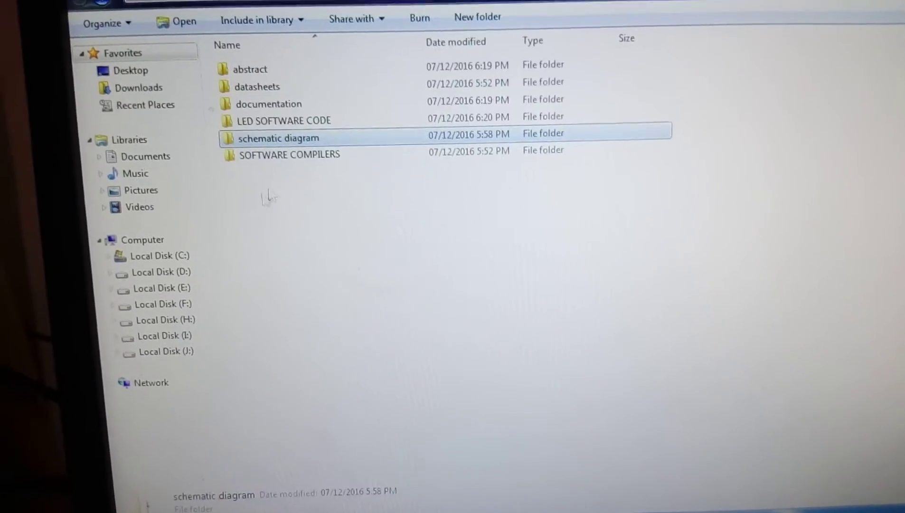
double_click(280, 158)
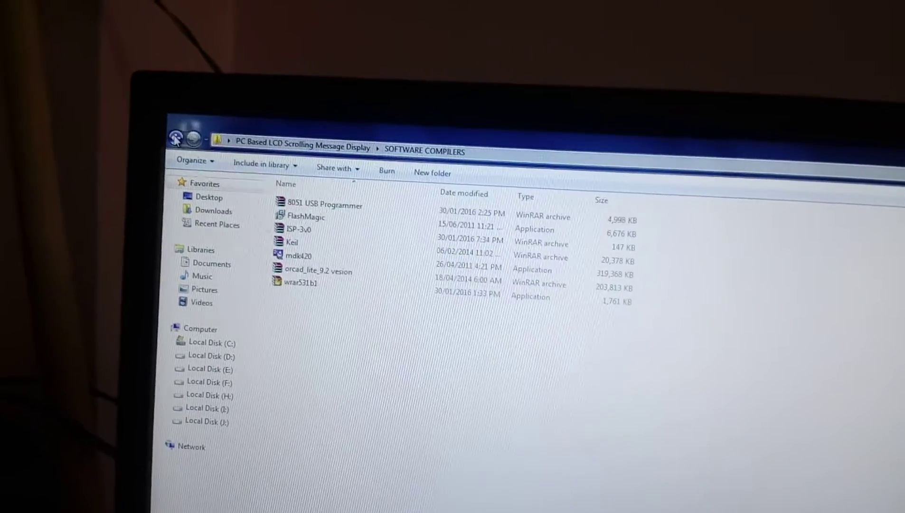
click(177, 139)
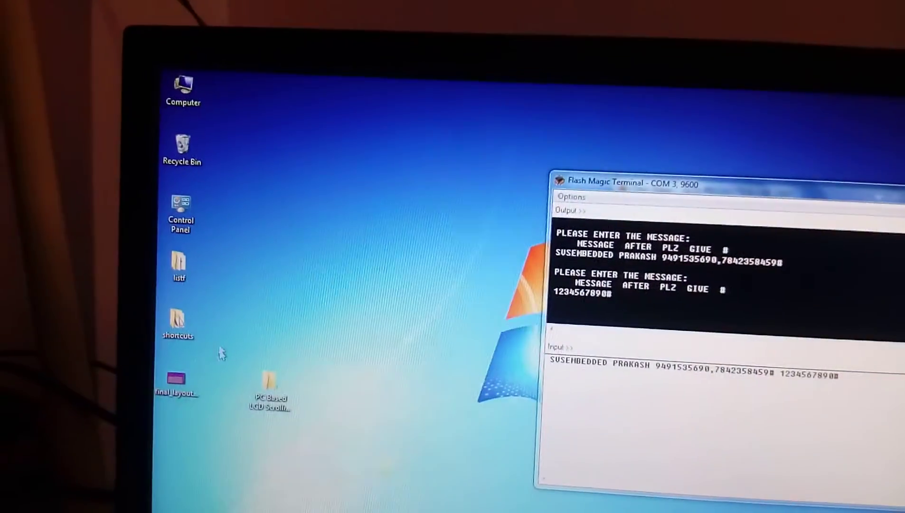